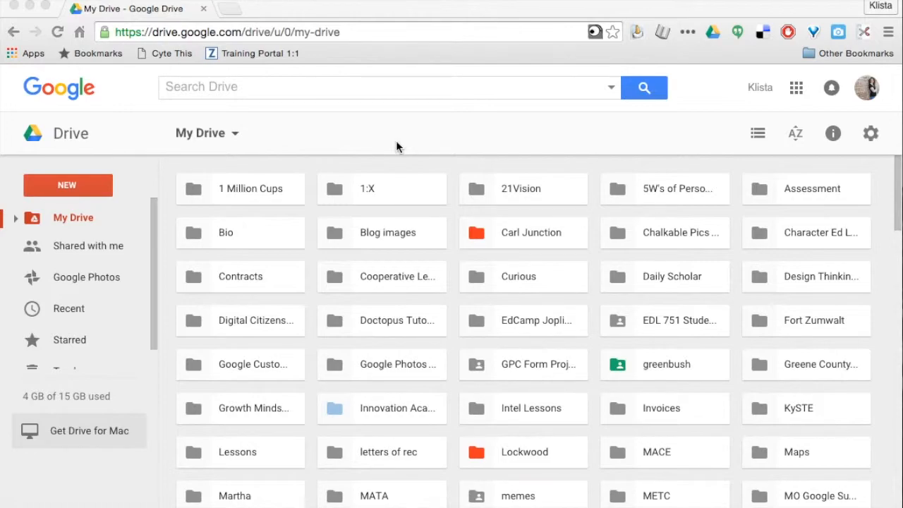
Step: Open the first Sample Assessment document in the Assessment folder of My Drive
click(451, 290)
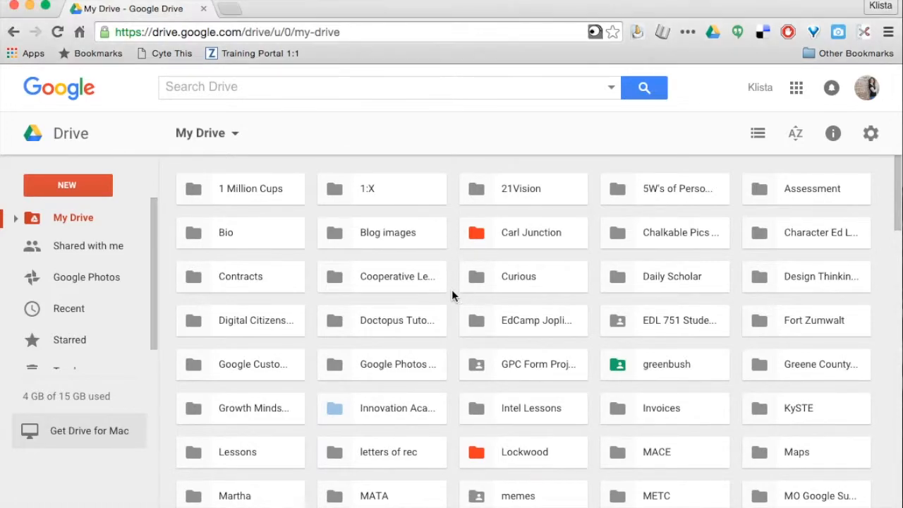
double_click(797, 185)
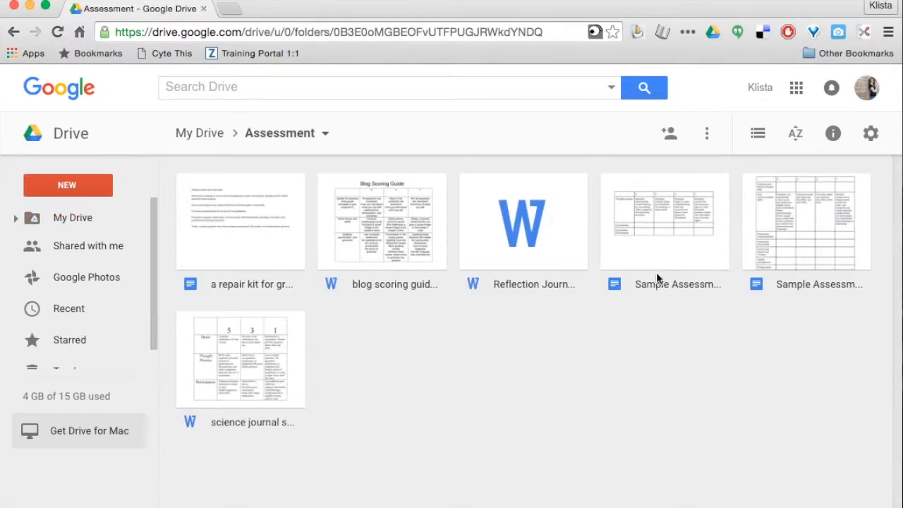
double_click(671, 248)
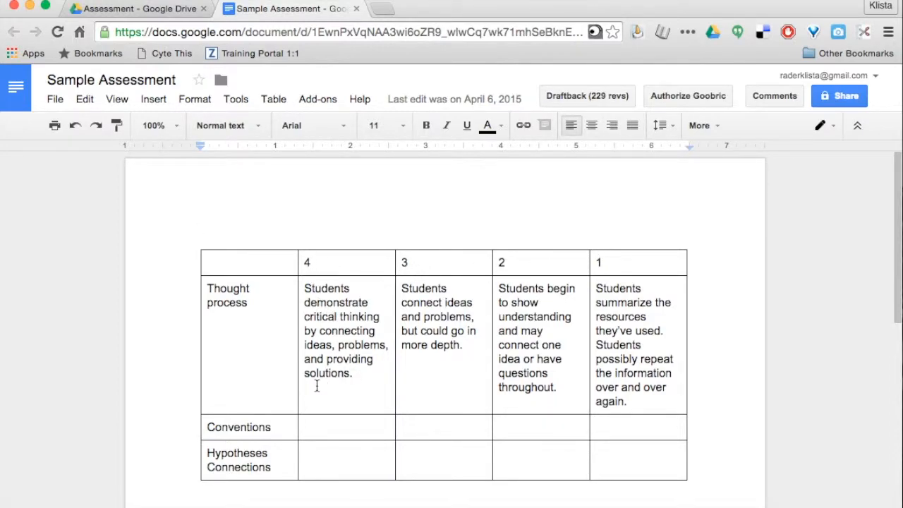
Step: Share the Sample Assessment document with the colleague's e-mail address using Can comment access, and send the invitation
click(838, 96)
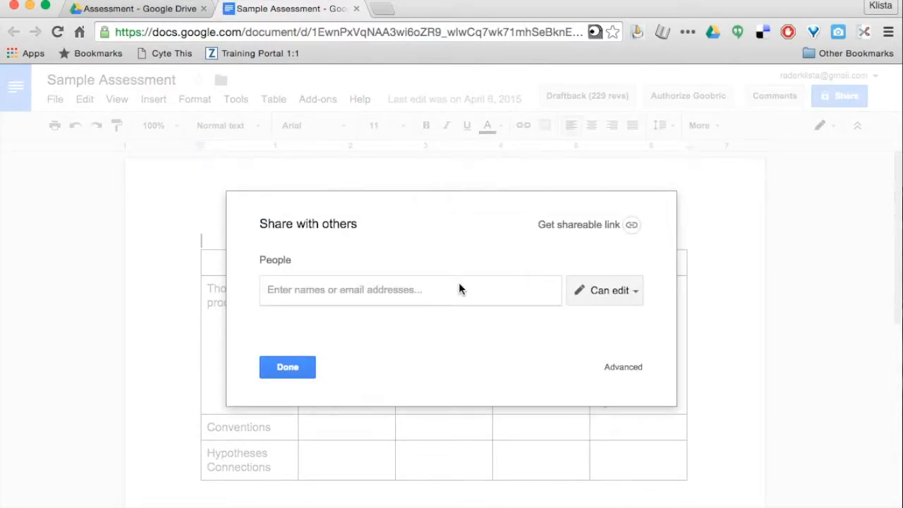
click(459, 289)
text(reynolds)
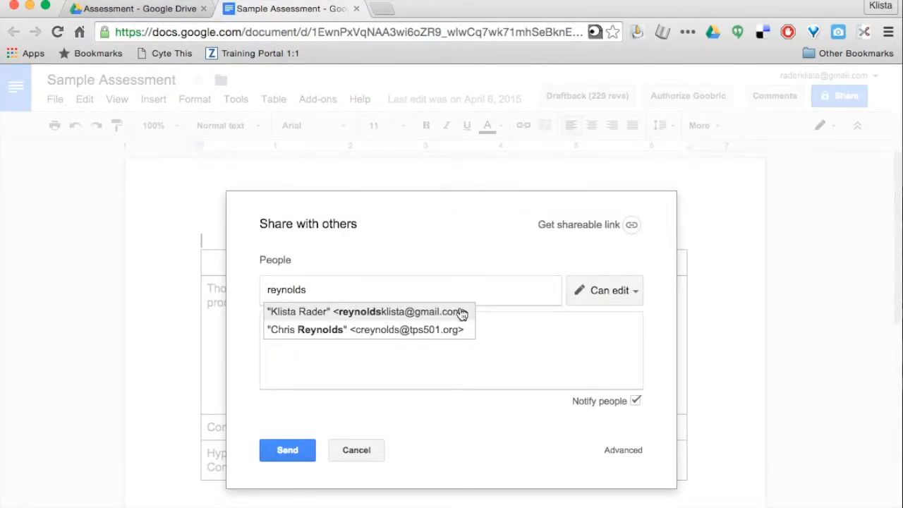
click(455, 315)
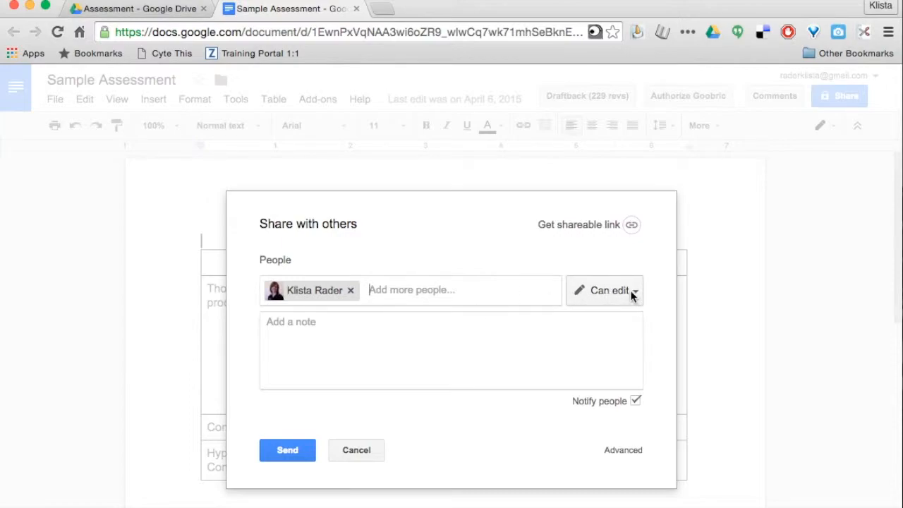
click(633, 295)
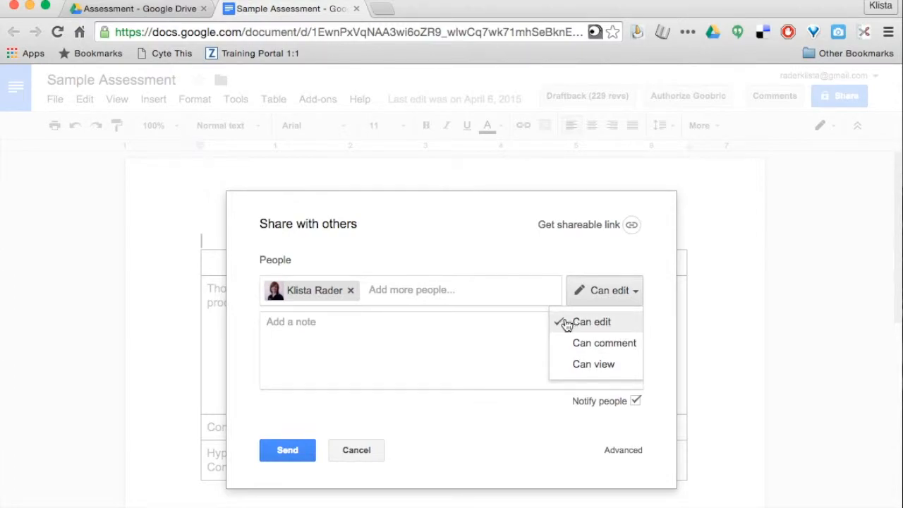
click(628, 346)
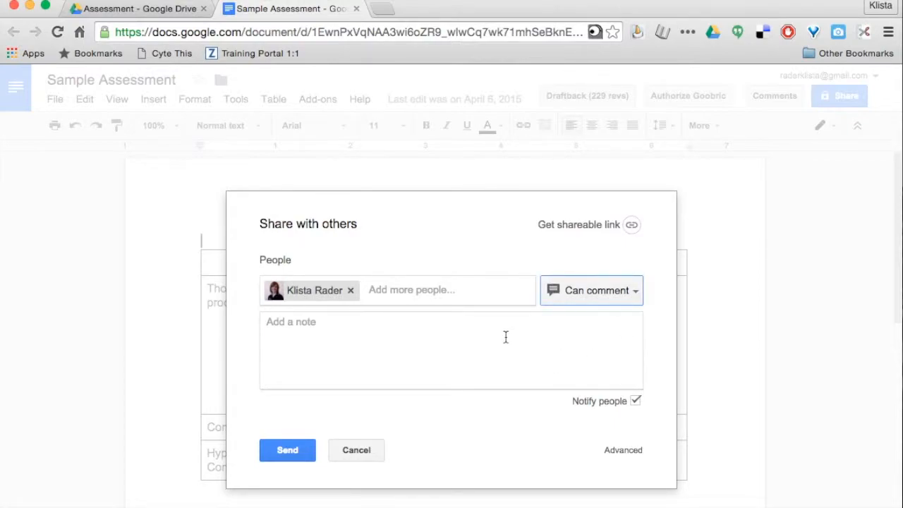
click(287, 450)
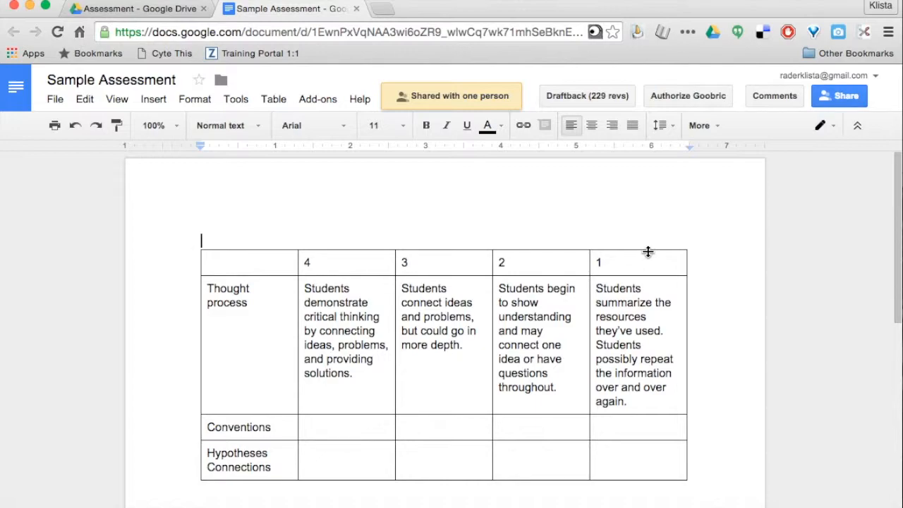
Step: Switch to the invited colleague's Chrome profile and open Sample Assessment from the files shared with that account
click(881, 7)
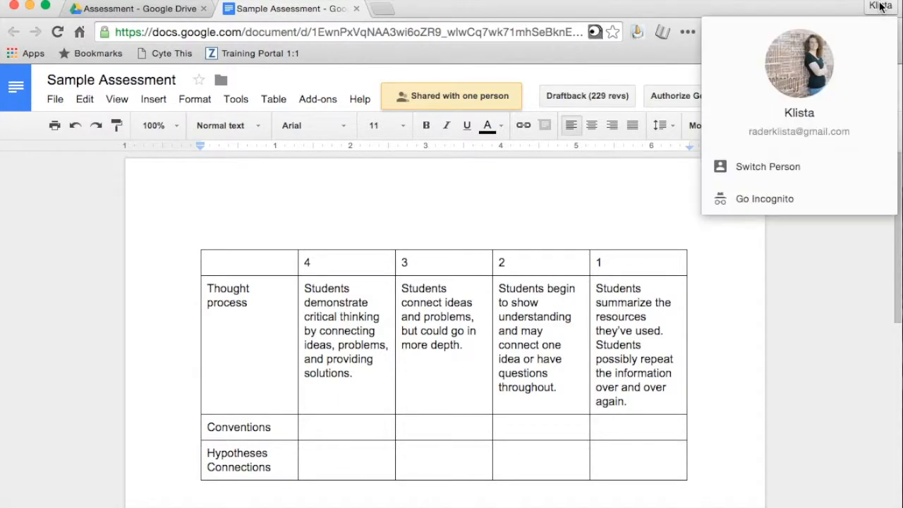
click(789, 166)
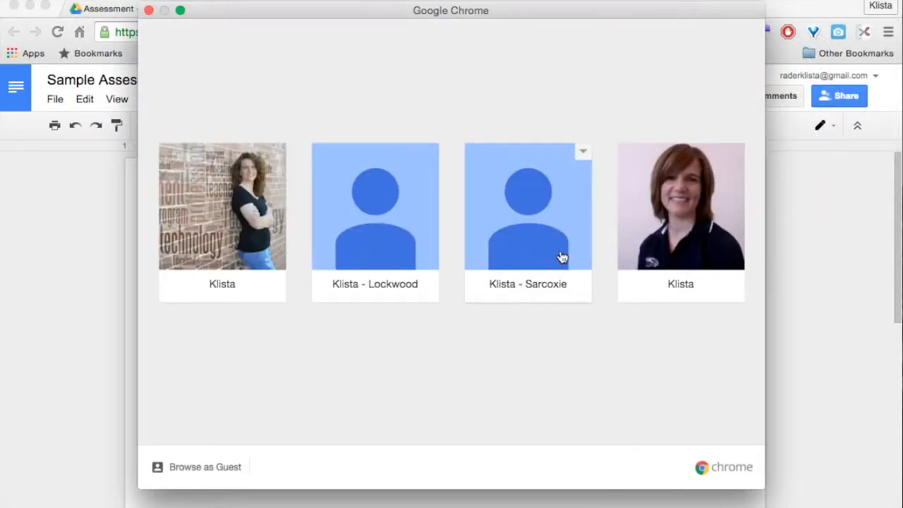
click(666, 220)
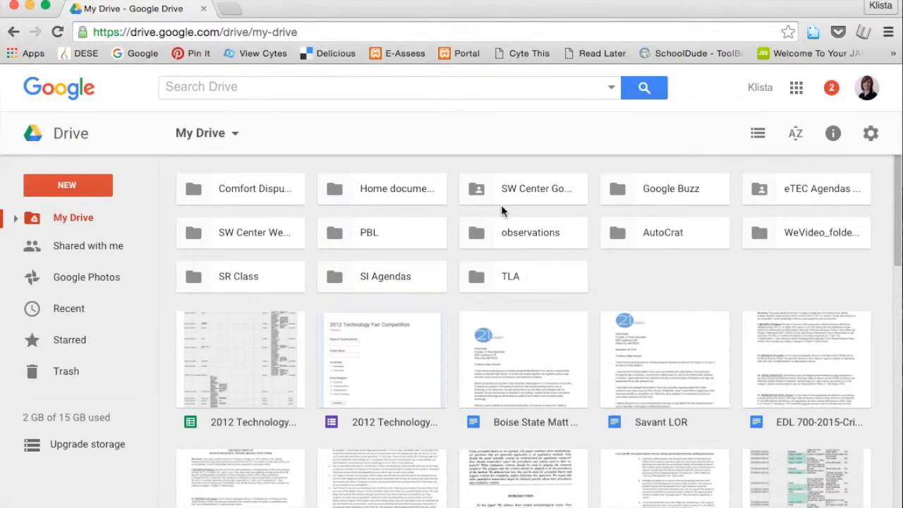
click(111, 247)
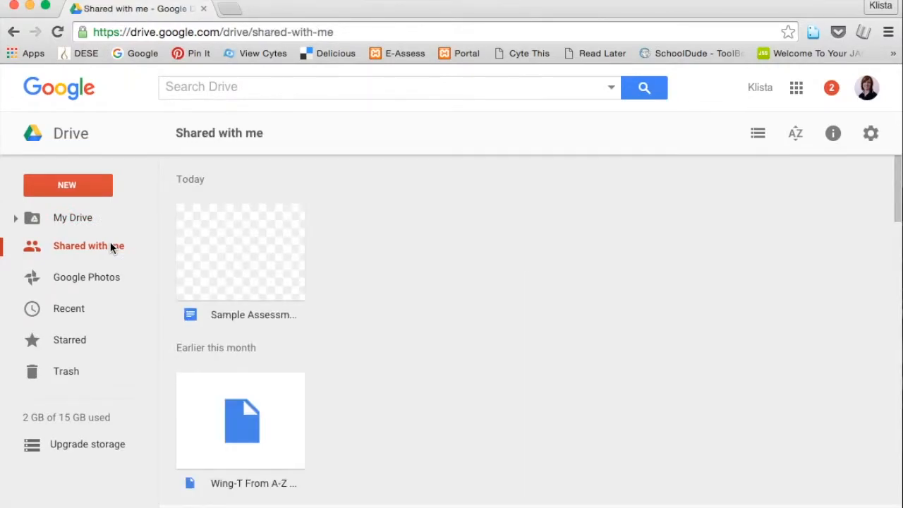
double_click(256, 274)
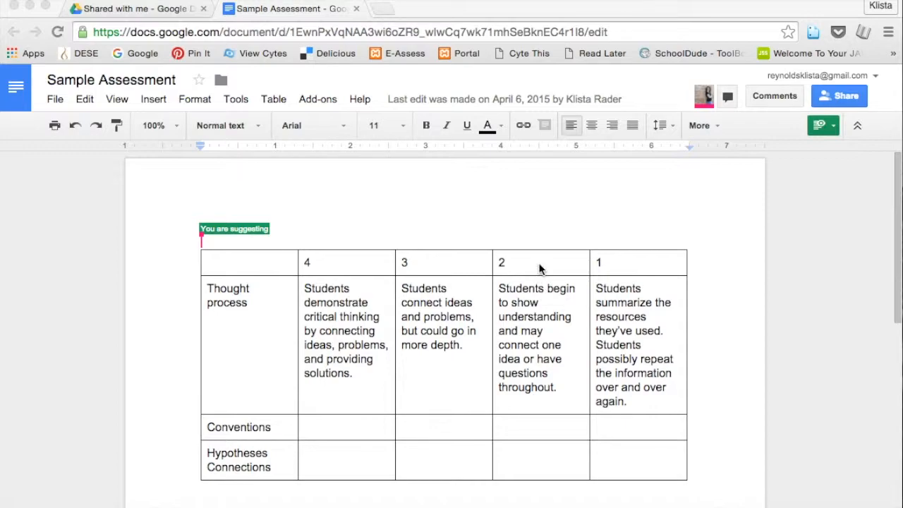
Step: Suggest replacing the row heading "Thought process" in the rubric table with "Critical Thinking"
scroll(539, 269, down, 1)
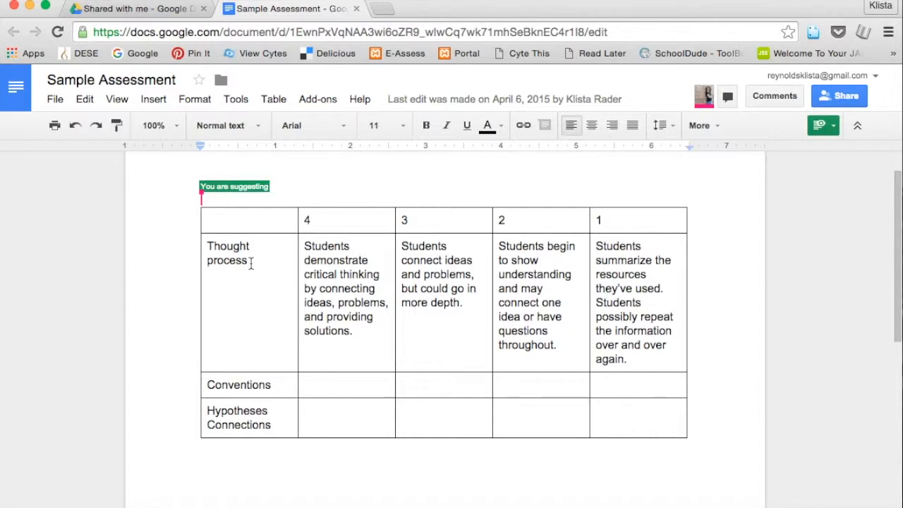
drag(251, 263, 204, 246)
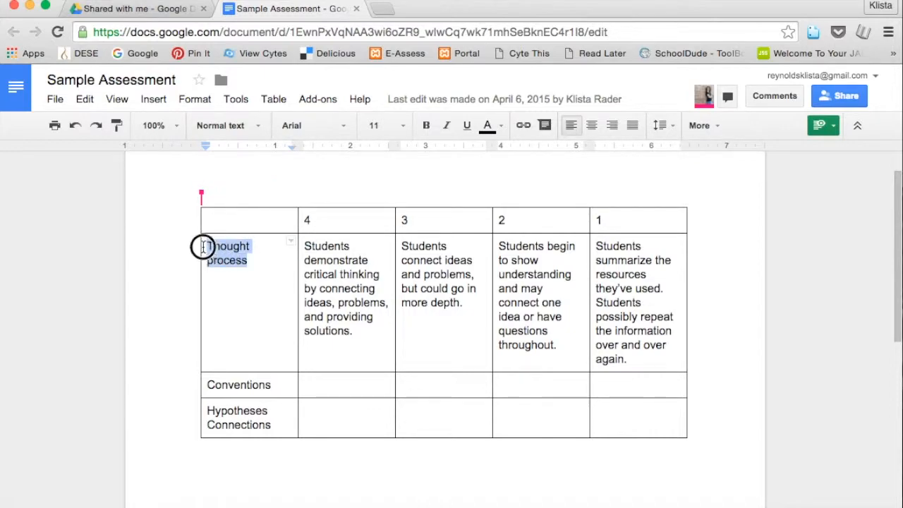
text(Critic)
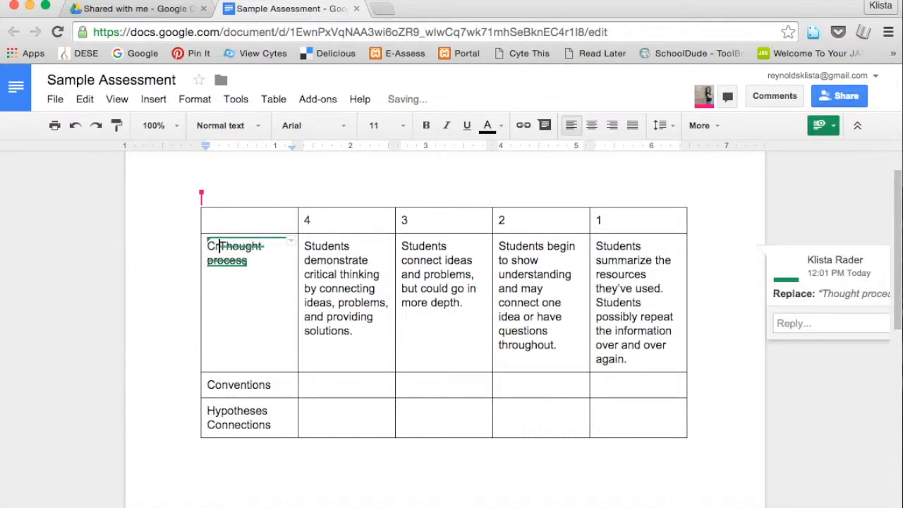
text(al Think)
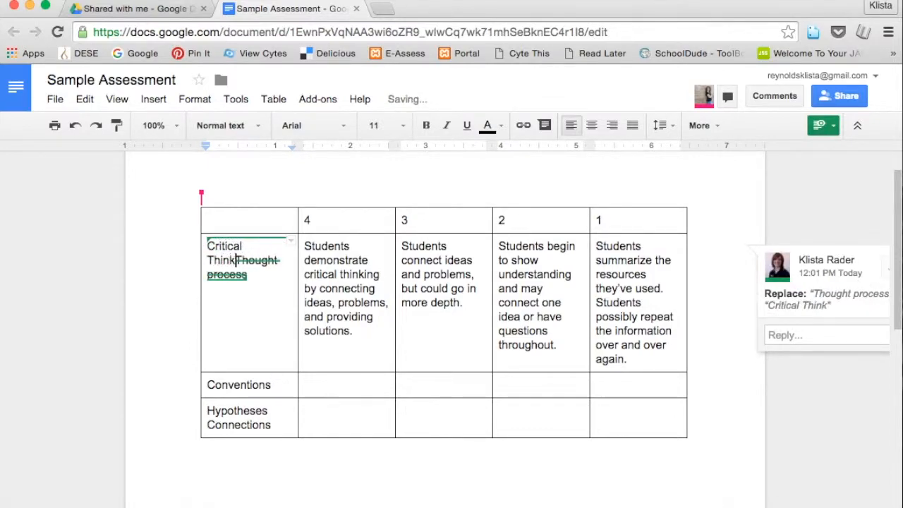
text(ing)
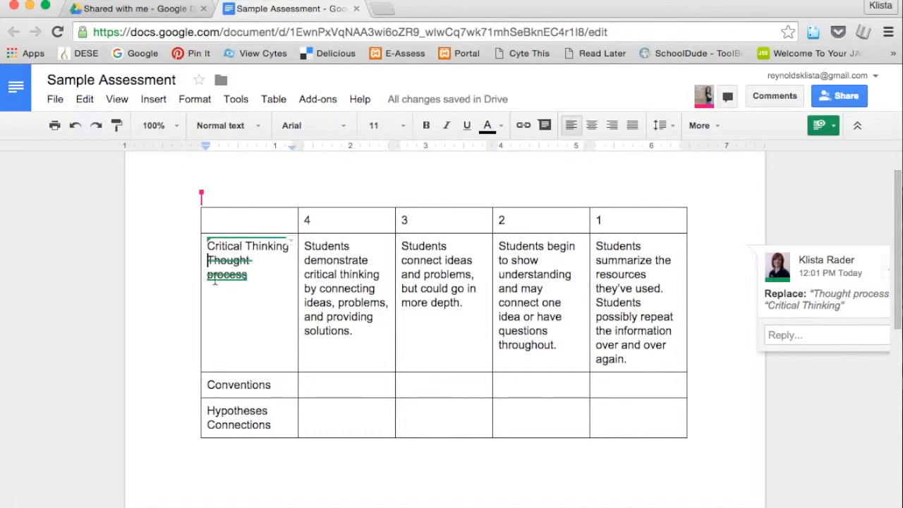
Step: Suggest adding "Students use conventions and grammar within 95% accuracy." to the Conventions row under score 4
scroll(513, 319, right, 2)
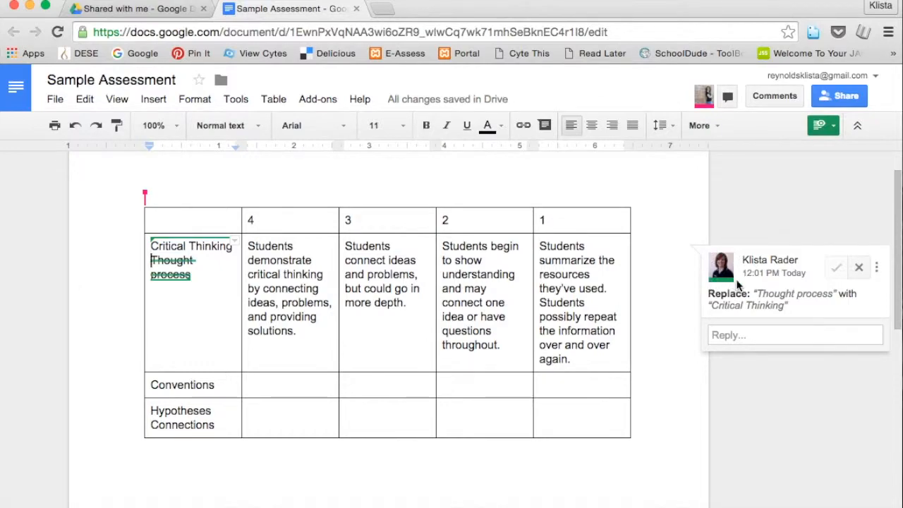
scroll(522, 319, down, 1)
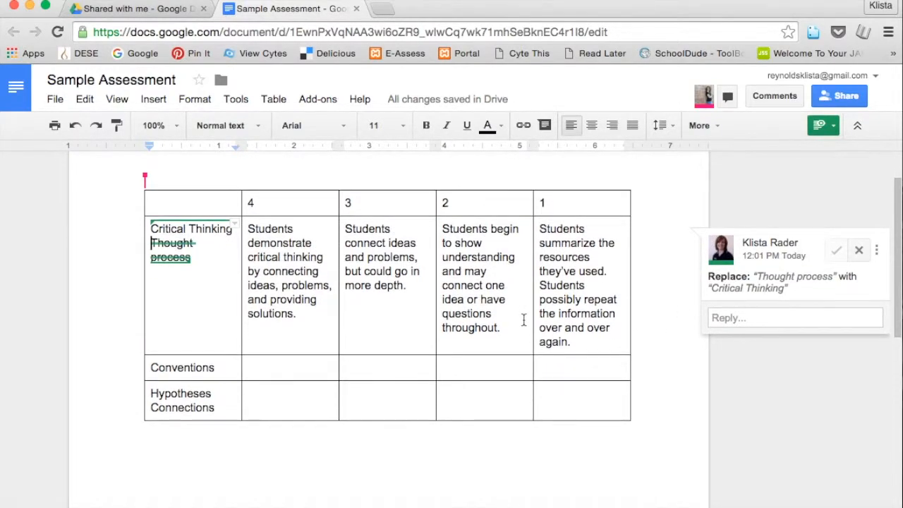
click(258, 368)
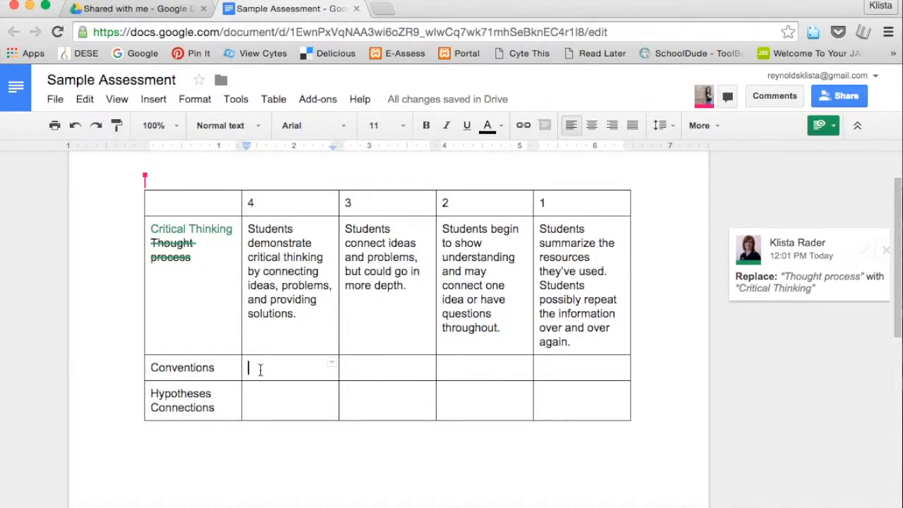
text(Students use )
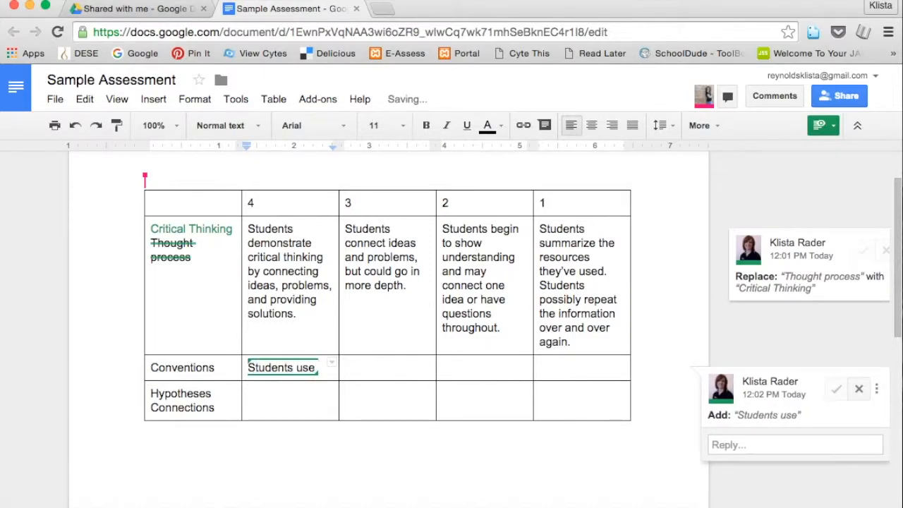
text(conventions and grammar within)
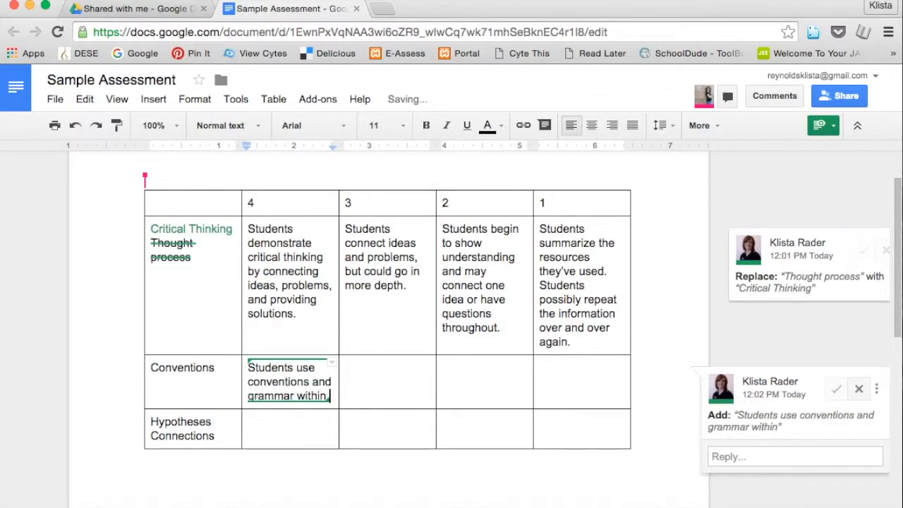
text( 95% accuracy.)
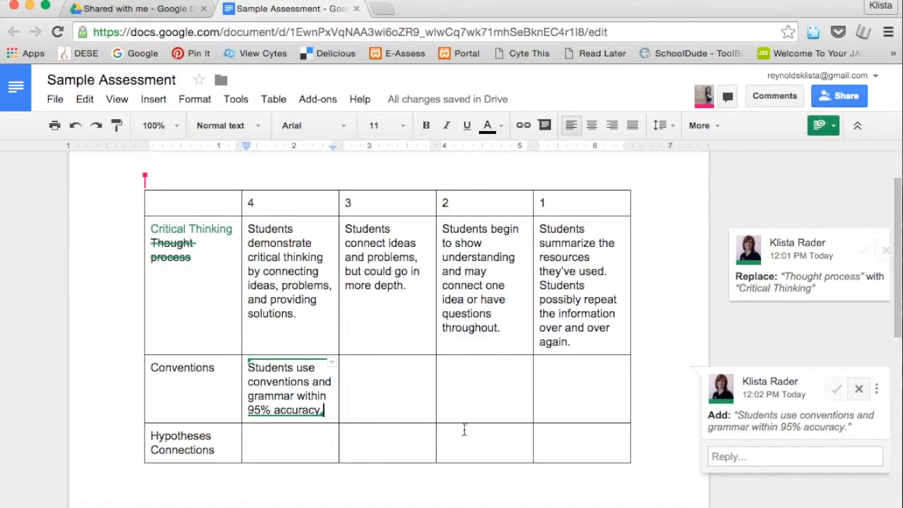
click(472, 479)
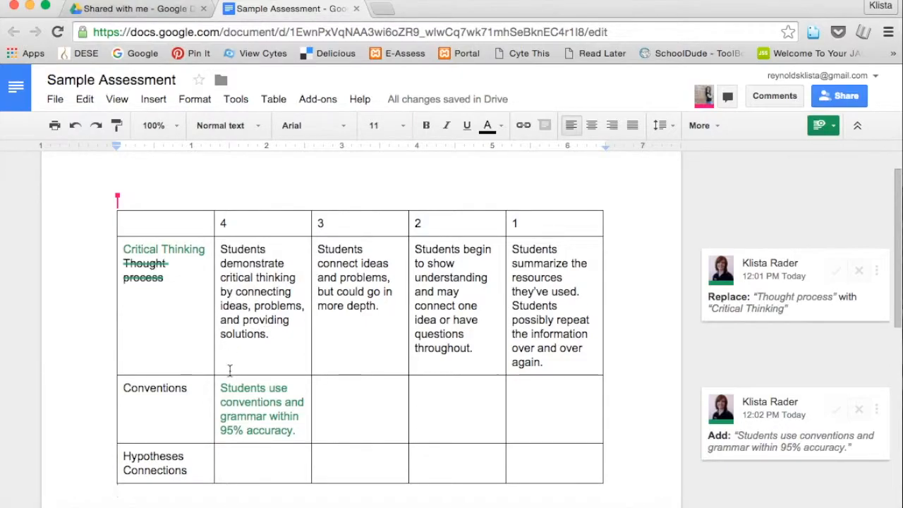
Step: Switch back to the document owner's Chrome window and bring the table and its suggestions into view
key(ctrl+Down)
click(537, 226)
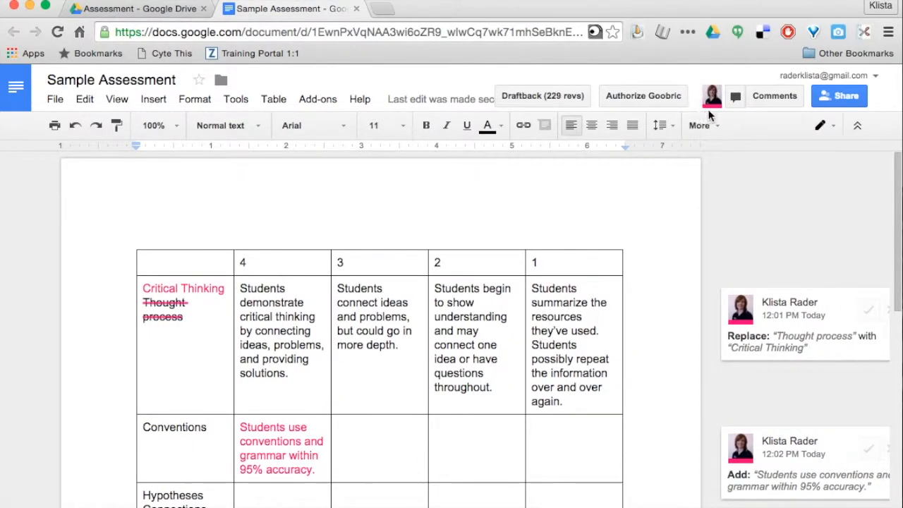
scroll(394, 436, down, 1)
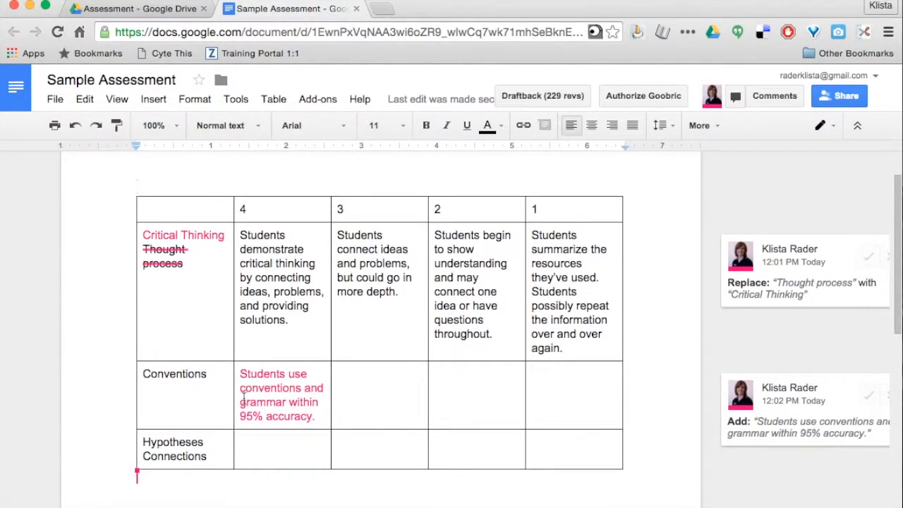
scroll(327, 393, right, 1)
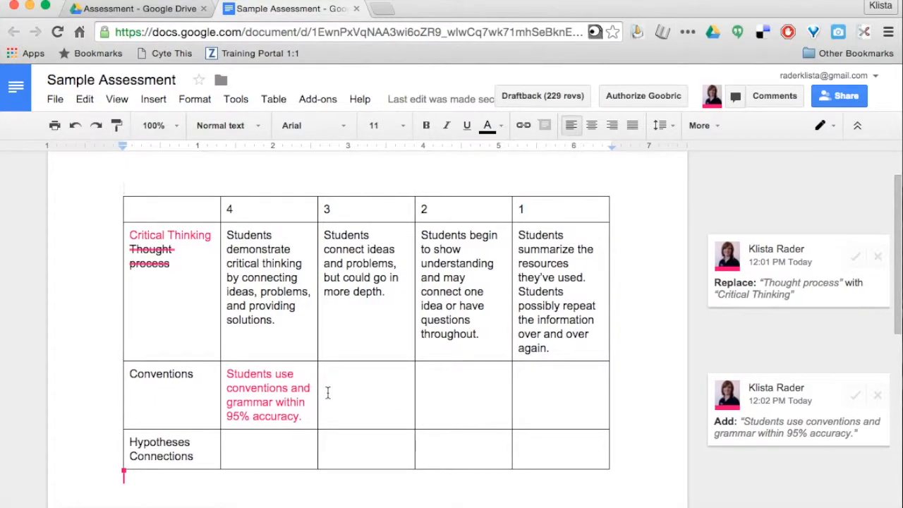
scroll(328, 392, right, 1)
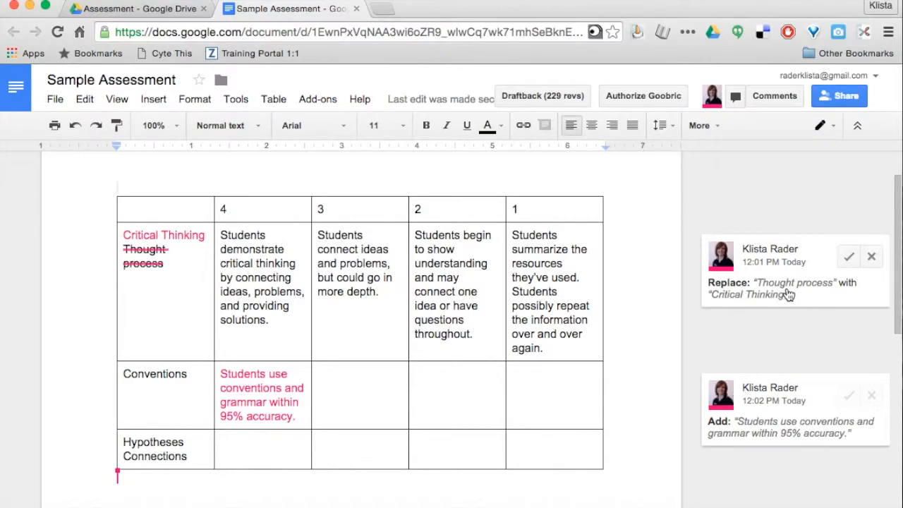
Step: Accept the suggested "Critical Thinking" replacement and reject the suggested text addition in the Conventions row
click(849, 258)
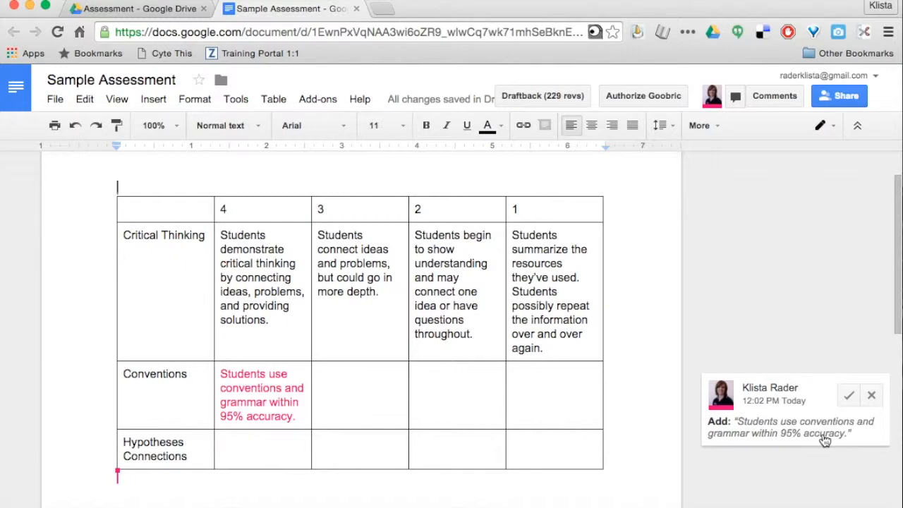
click(873, 397)
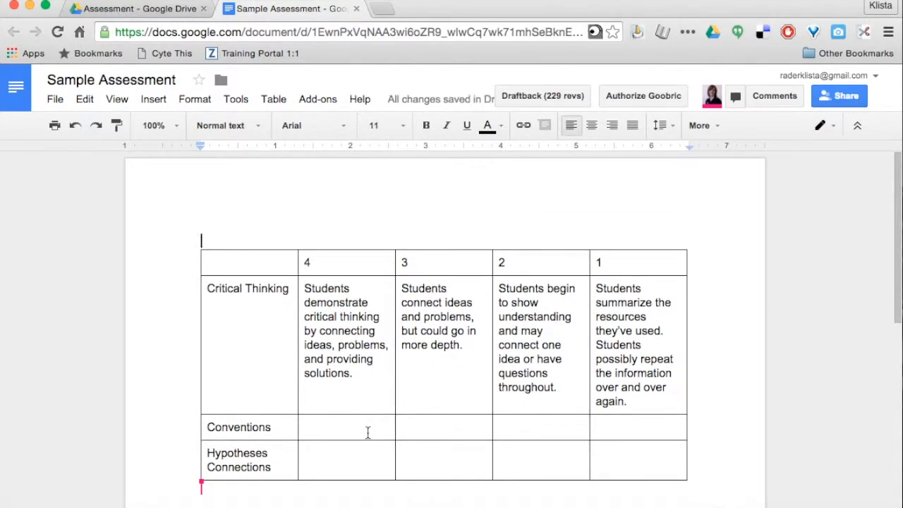
click(368, 433)
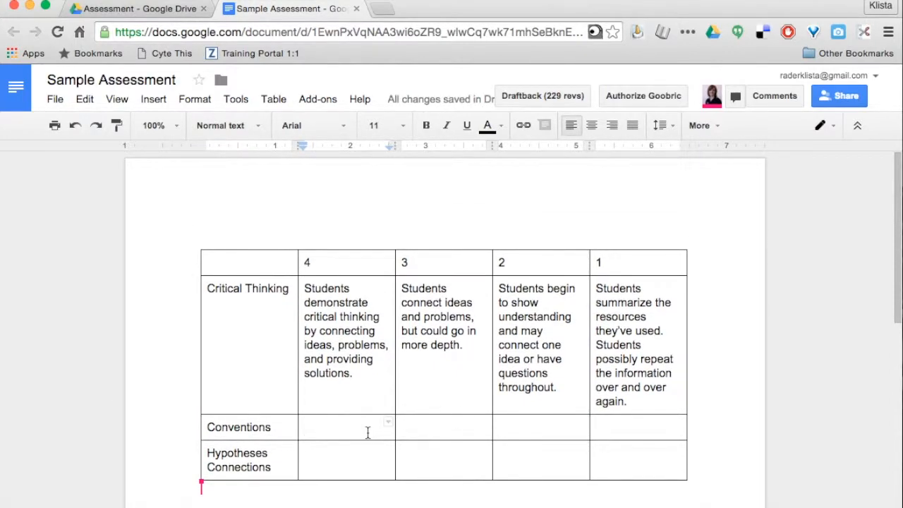